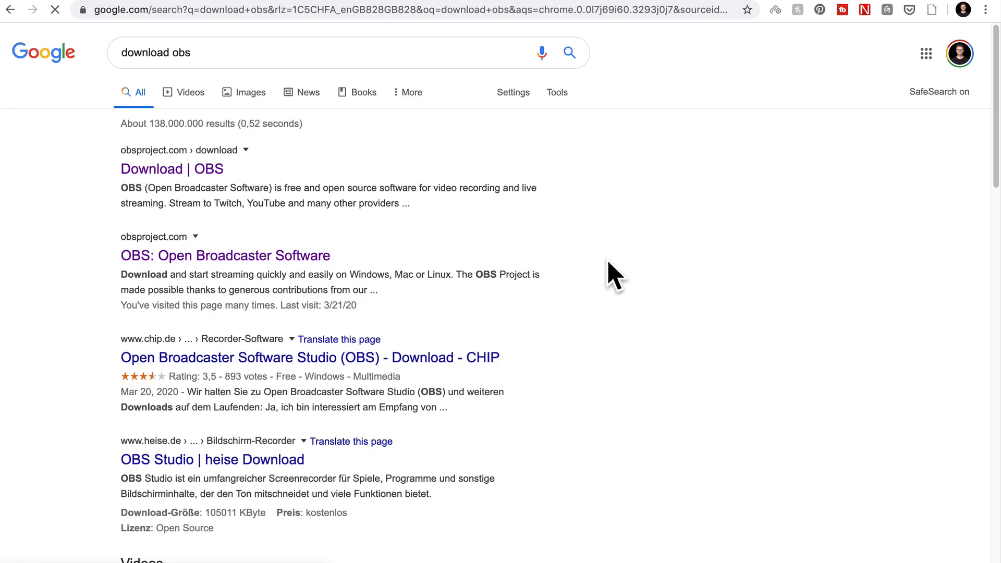
Step: Open the OBS Studio website from the search results, then switch to the OBS app
left_click(265, 262)
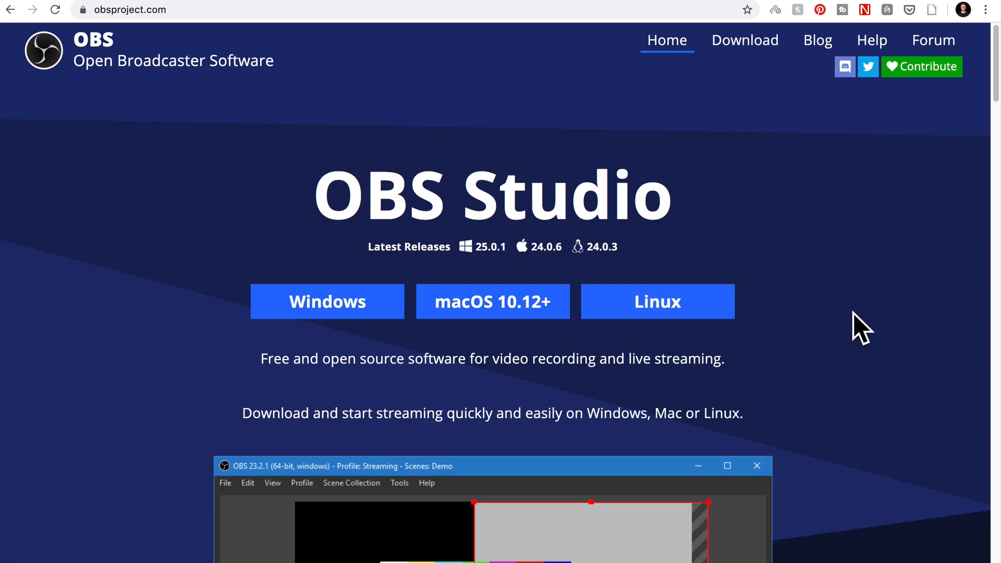
key("super+Tab")
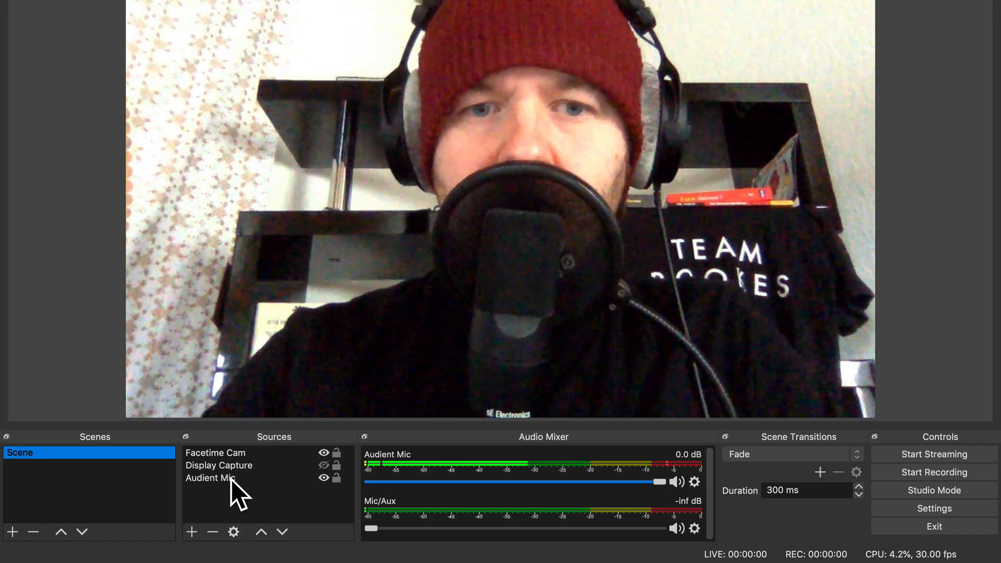
Step: Try showing the Display Capture source instead of the Facetime Cam, then restore the camera-only view
left_click(239, 452)
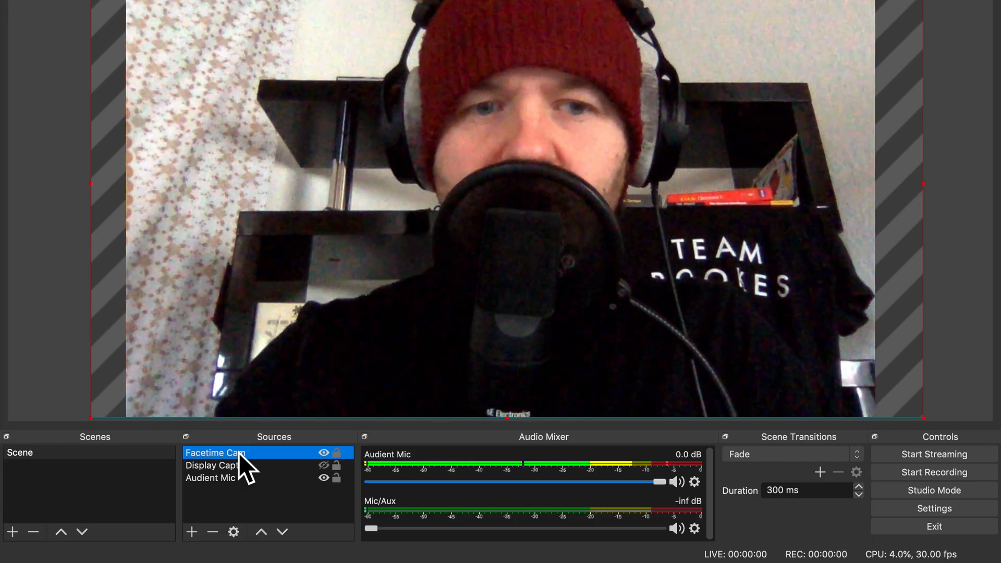
left_click(242, 466)
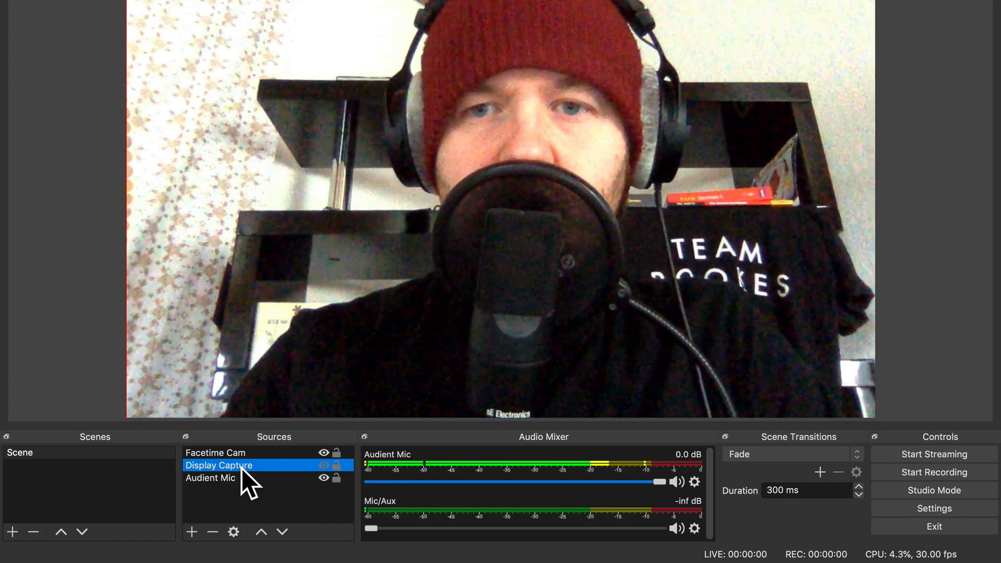
left_click(324, 453)
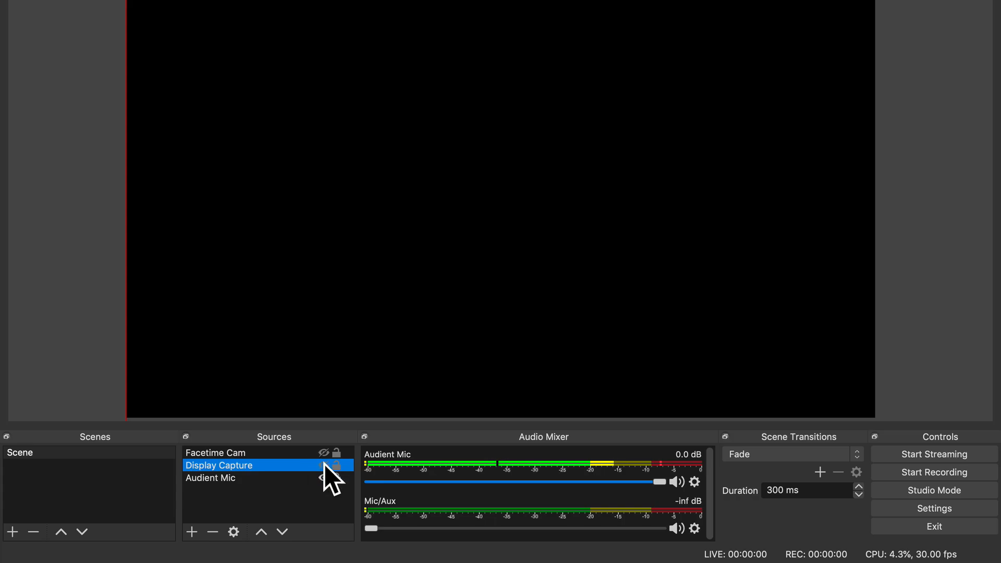
left_click(323, 465)
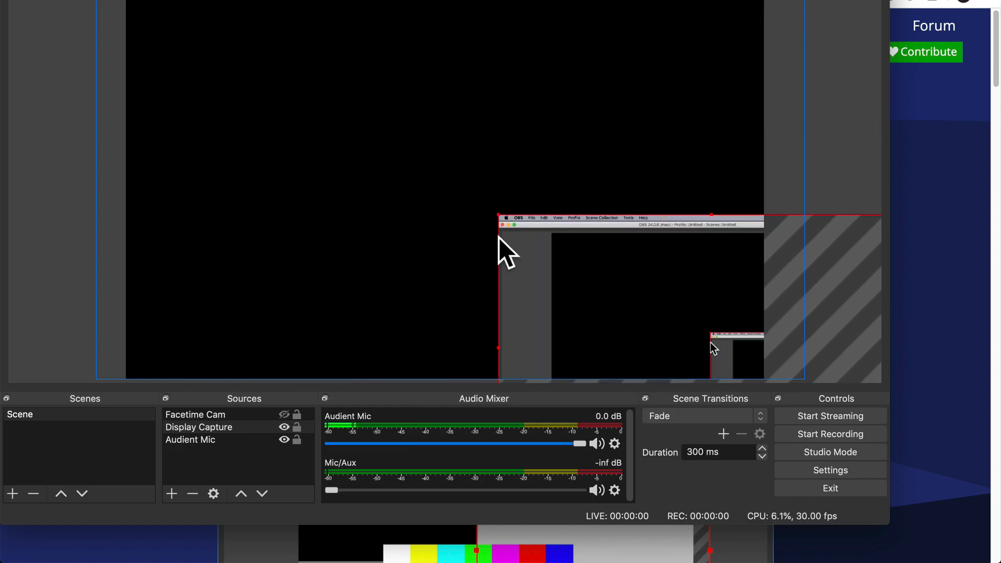
left_click_drag(499, 236, 131, 0)
left_click_drag(636, 295, 728, 380)
double_click(151, 0)
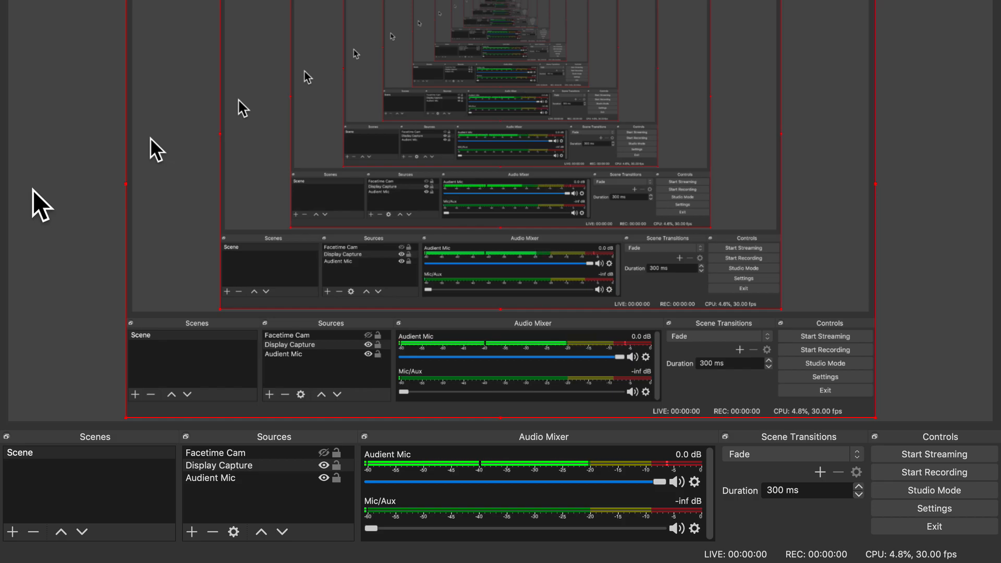
left_click(324, 464)
left_click(324, 453)
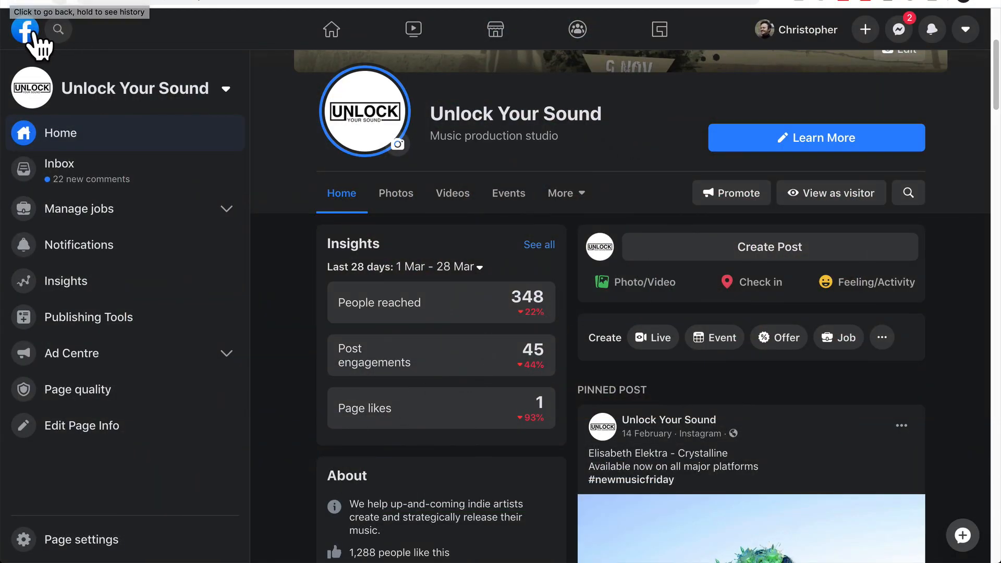
Step: Open the DIY Music Makers Connect — Unlock Your Sound group from the Facebook home feed
left_click(24, 31)
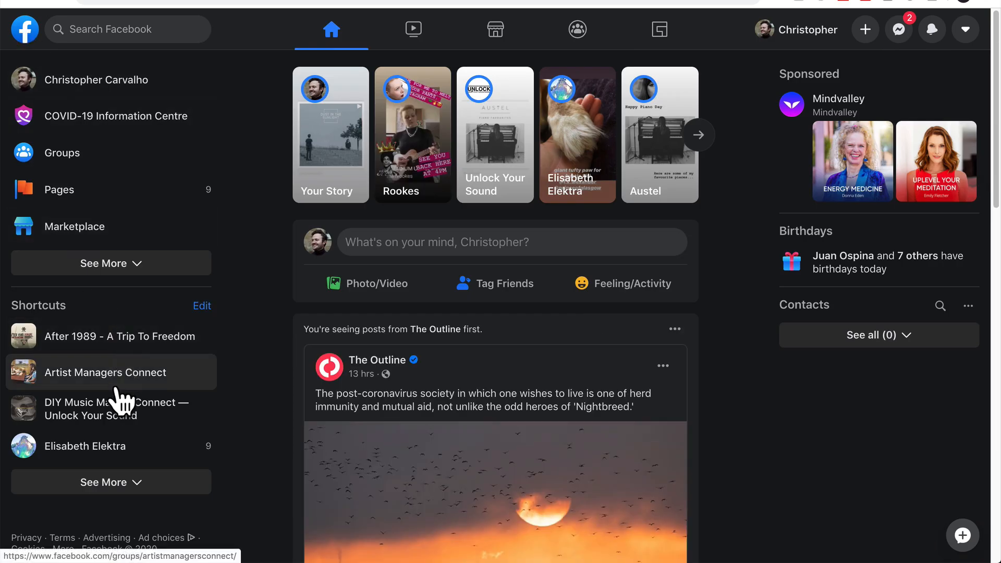
left_click(116, 417)
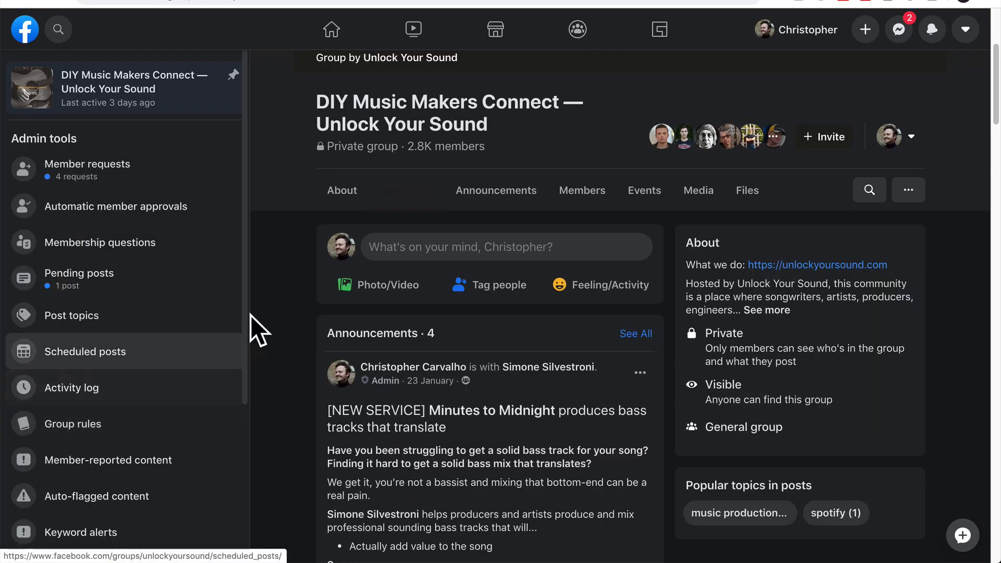
scroll(261, 303, "up", 5)
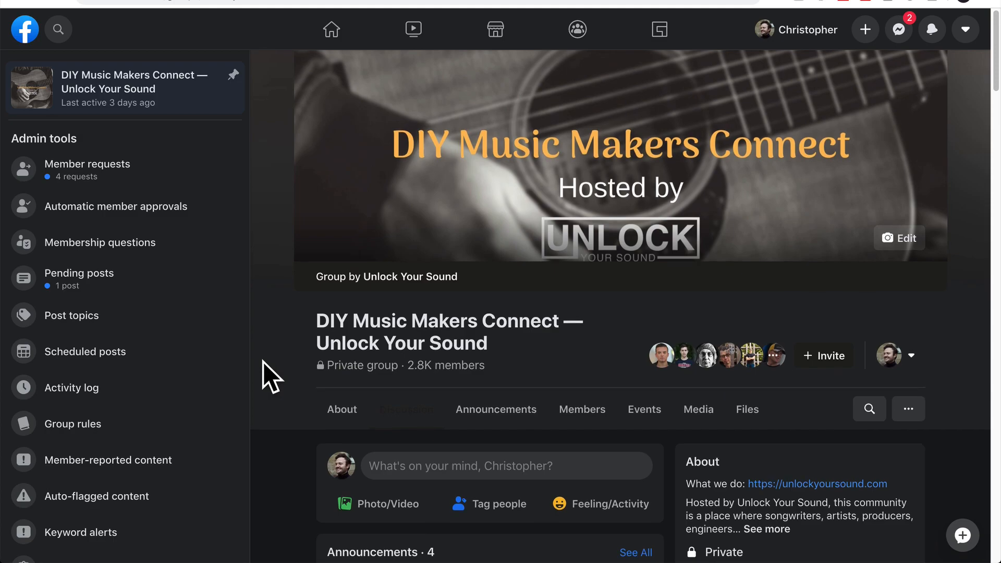
scroll(263, 361, "down", 2)
scroll(264, 362, "down", 2)
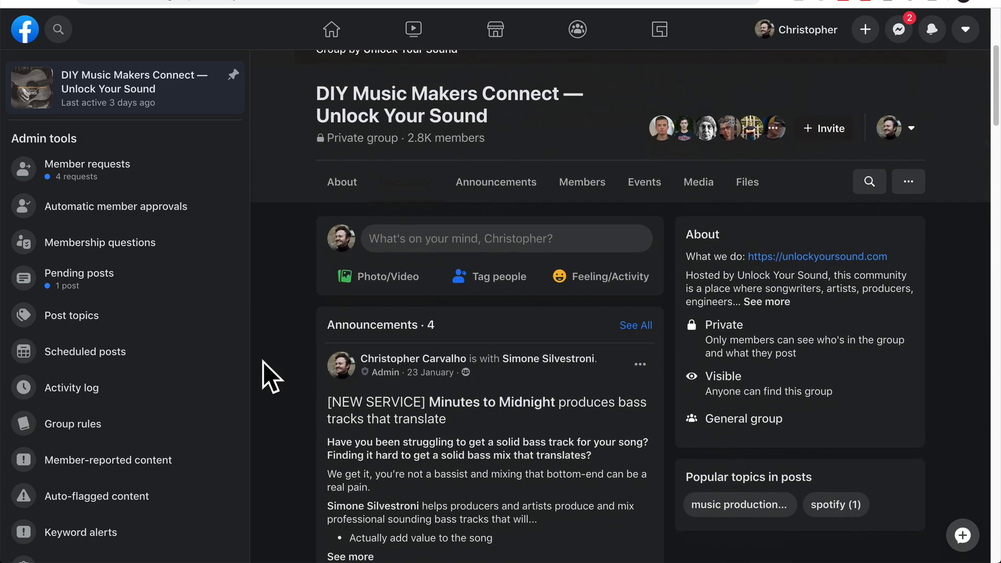
Step: Start a new group post and choose to add a Live Video to it
left_click(457, 240)
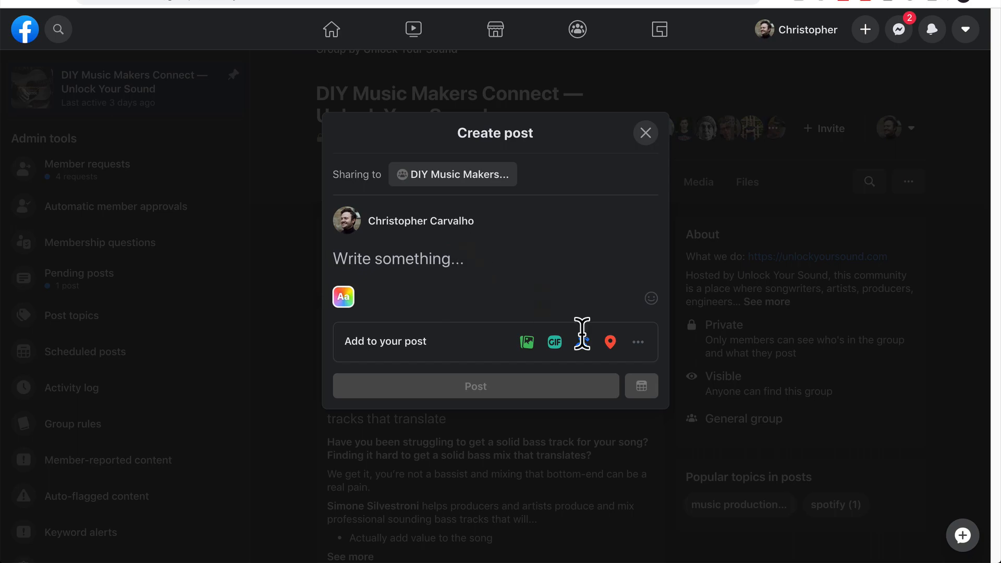
left_click(639, 343)
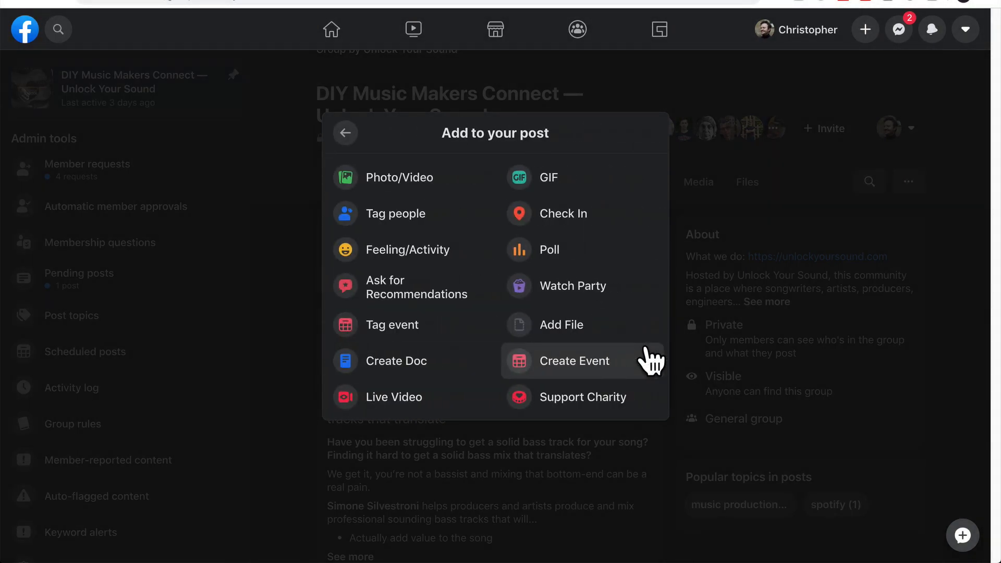
left_click(407, 401)
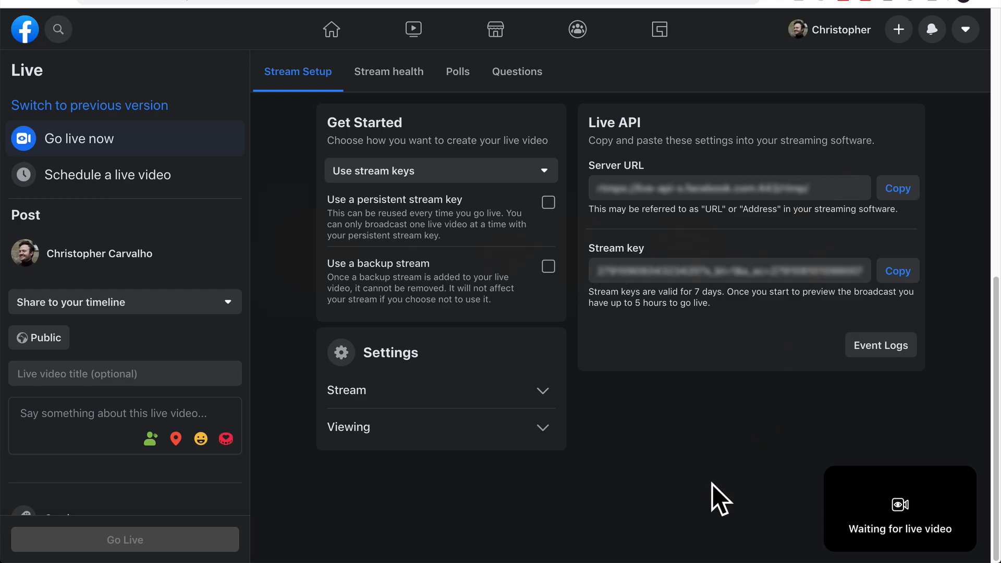
Step: Copy the Live API server URL and paste it into the Server field of OBS's Stream settings
left_click(900, 186)
key("super+Tab")
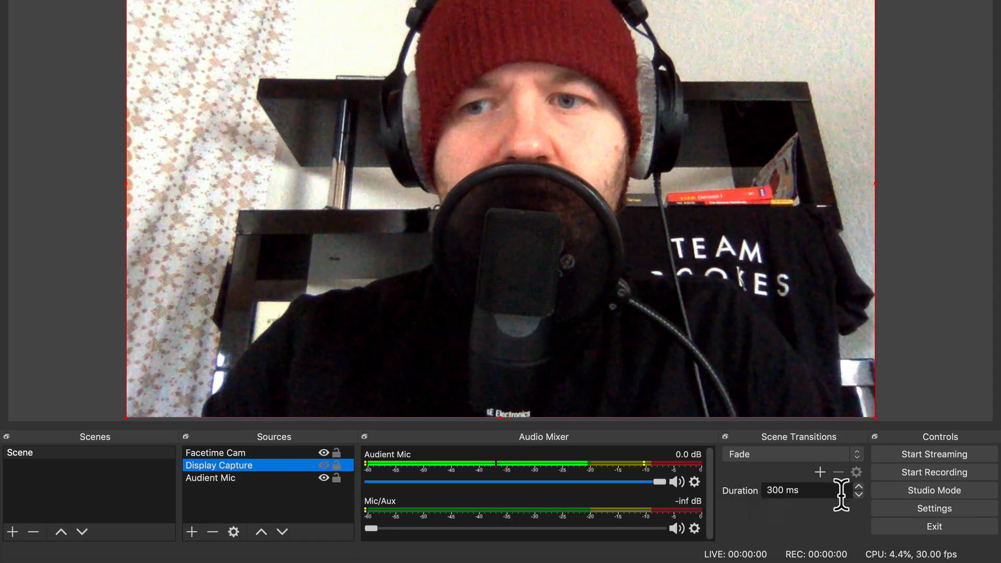
left_click(950, 511)
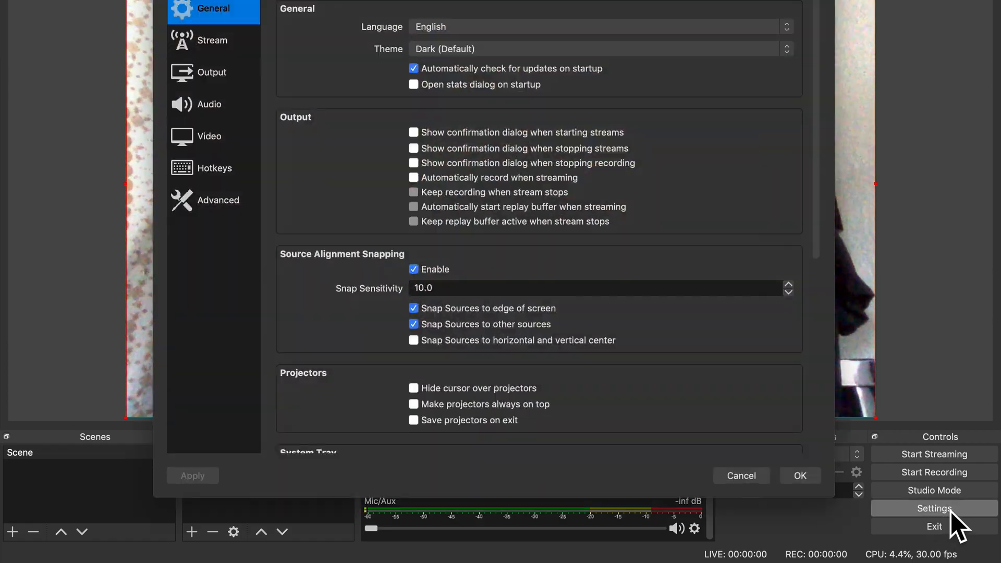
left_click(197, 42)
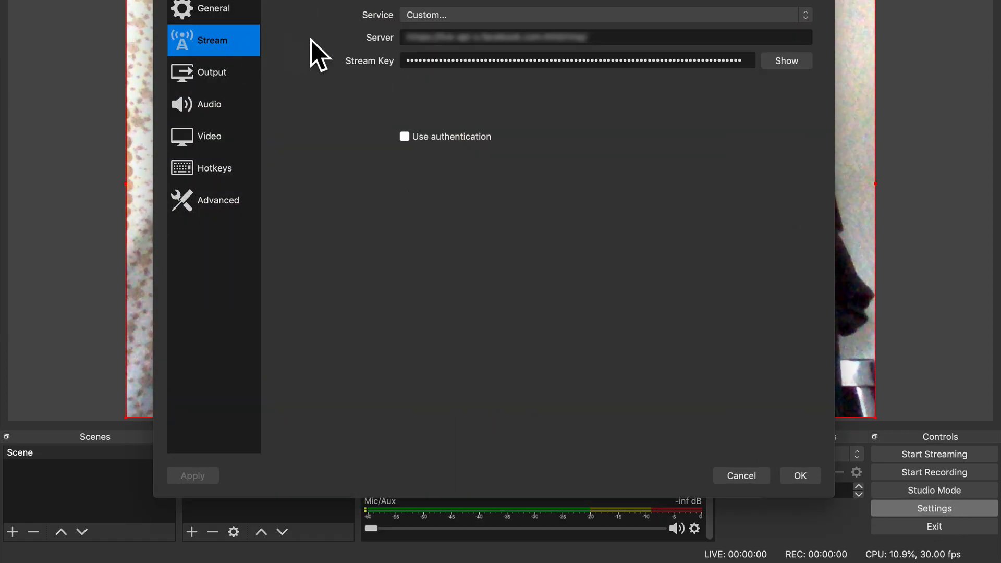
triple_click(447, 36)
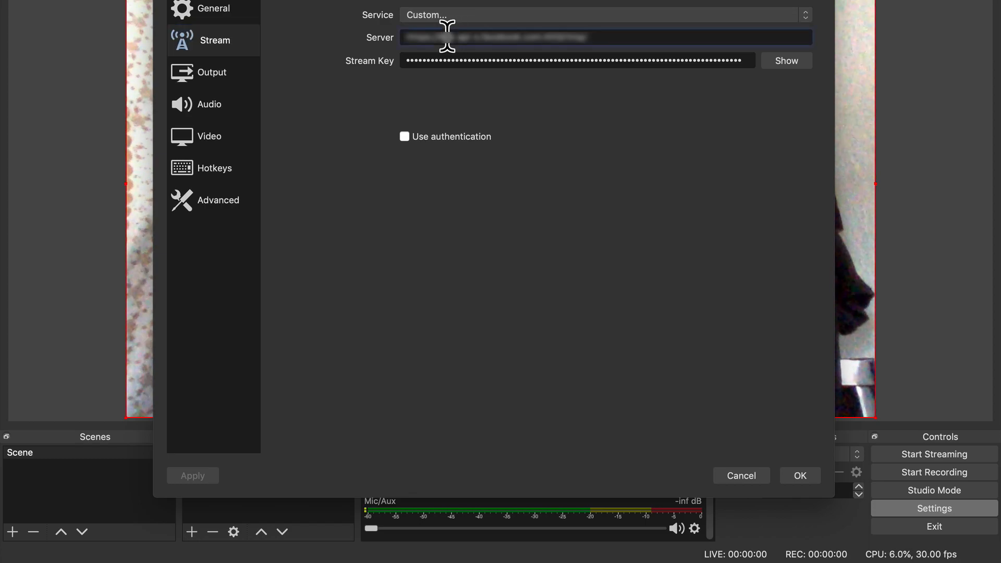
key("super+v")
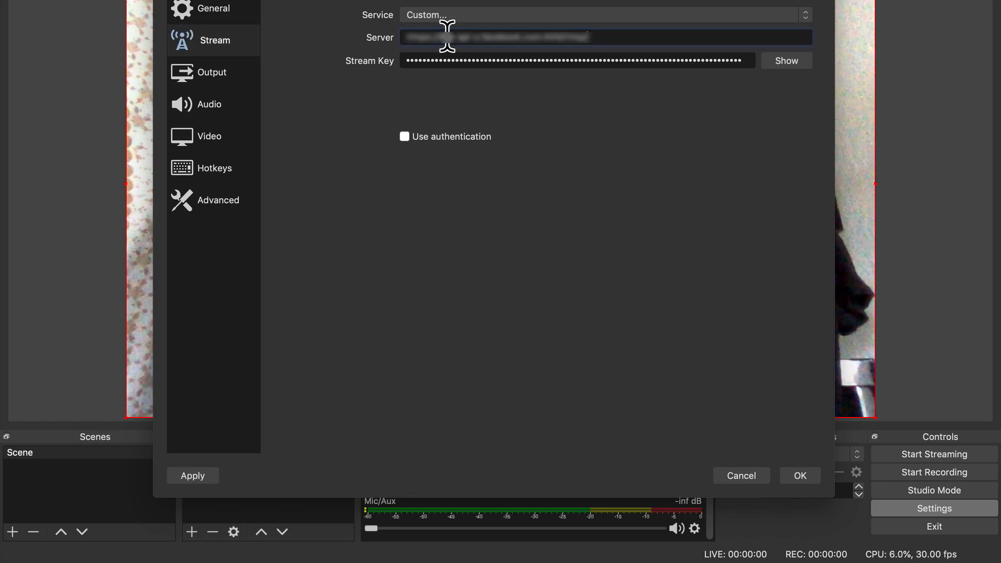
Step: Copy the Facebook stream key, paste it into OBS's Stream Key field, and save the settings
key("Tab")
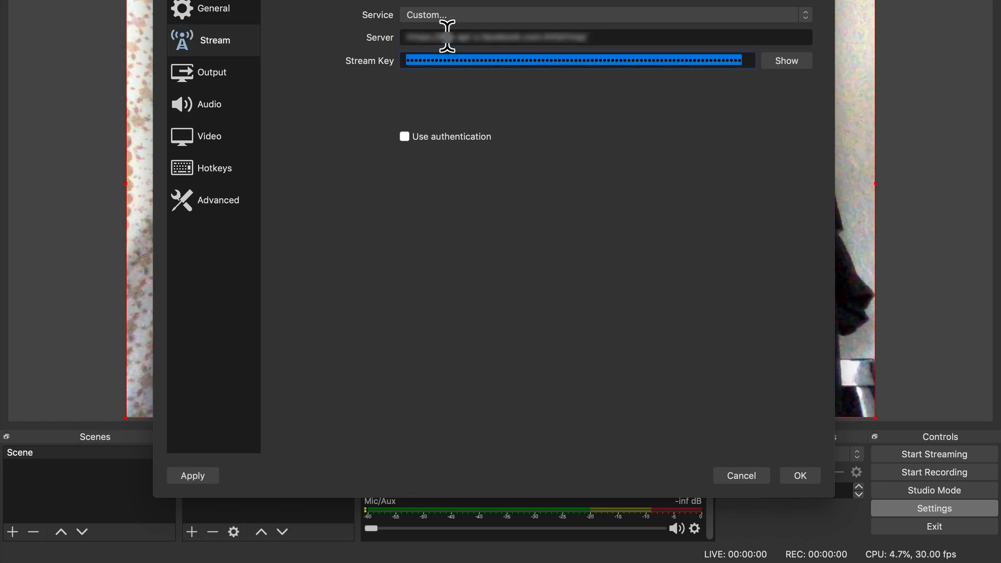
key("super+Tab")
left_click(899, 268)
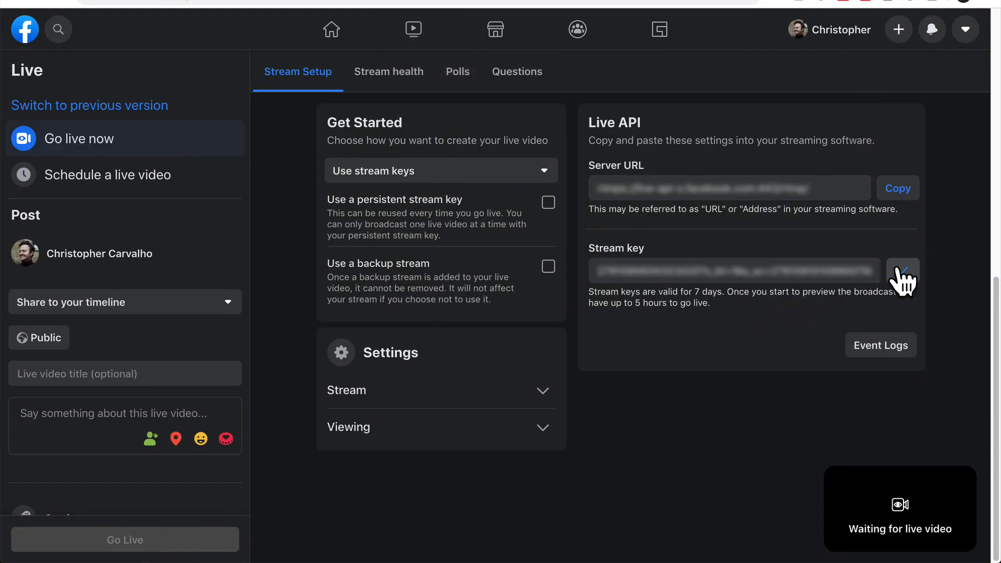
key("super+Tab")
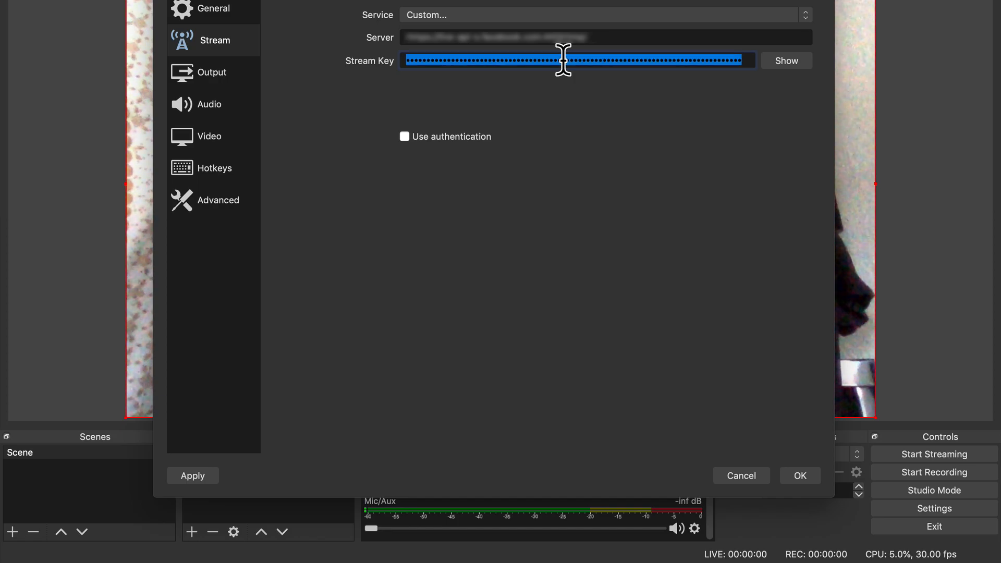
key("super+v")
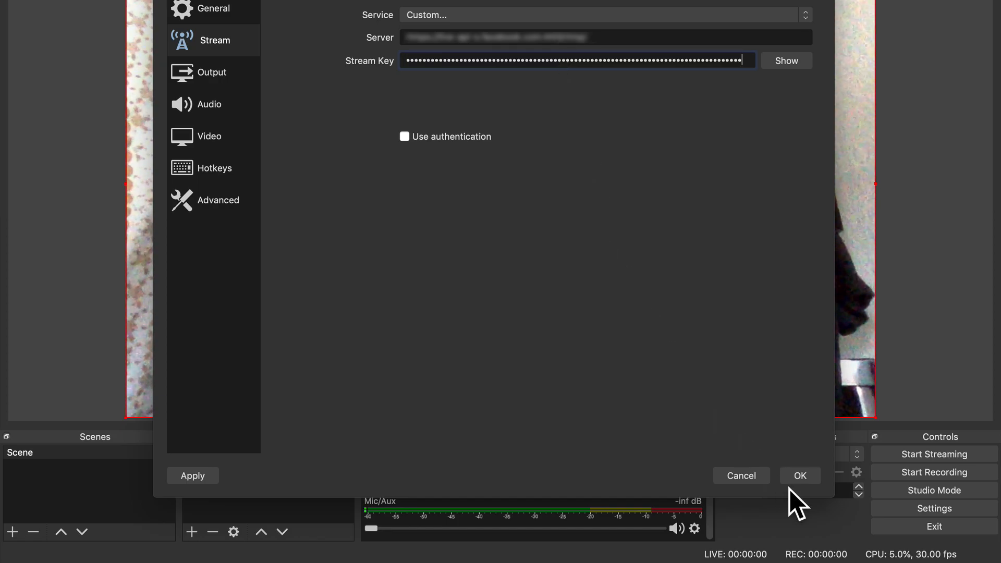
left_click(807, 478)
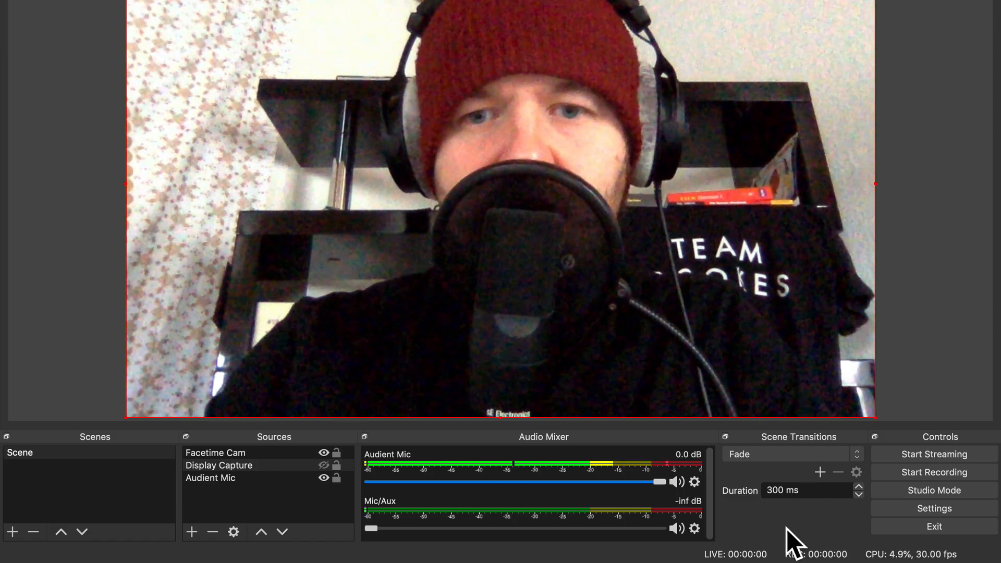
Step: Start streaming from OBS, check the incoming preview on the Facebook Live page, and go live
left_click(915, 451)
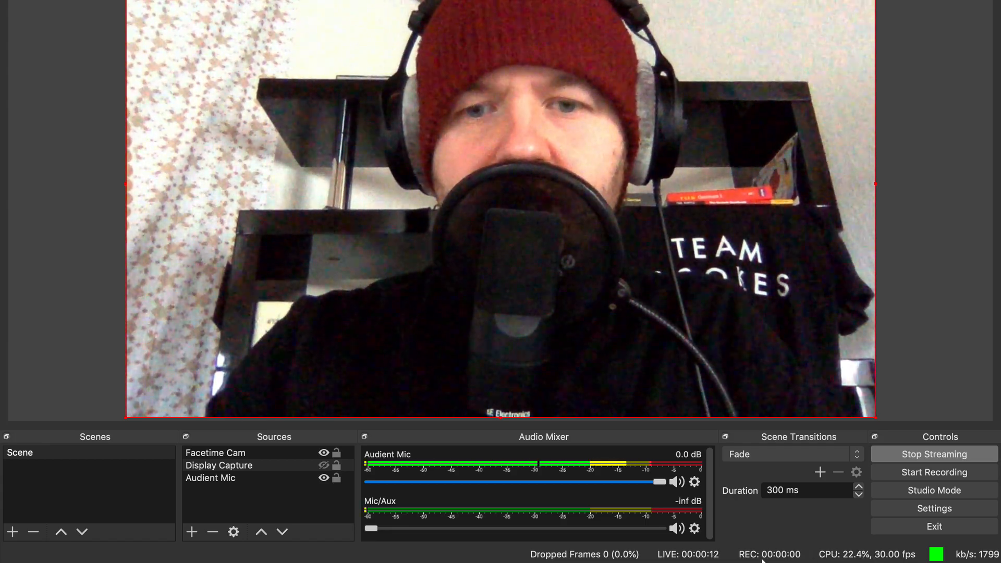
key("super+Tab")
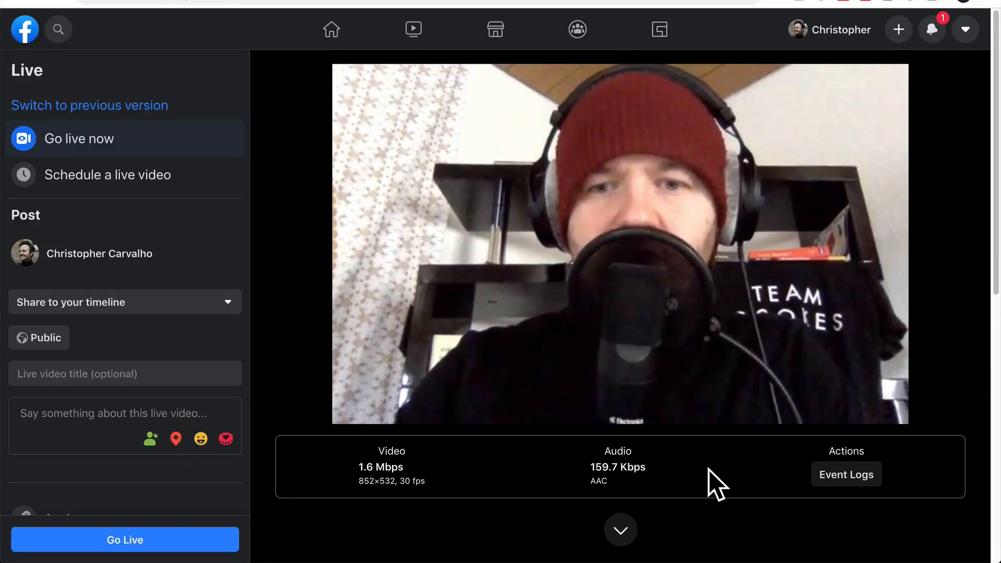
scroll(708, 470, "down", 2)
scroll(708, 470, "down", 3)
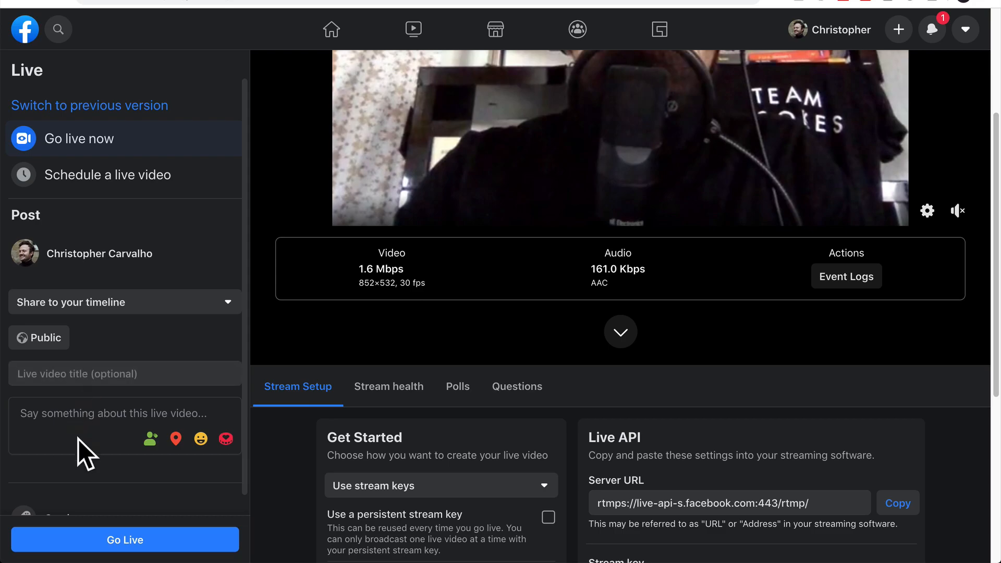
scroll(82, 454, "down", 1)
scroll(305, 315, "up", 4)
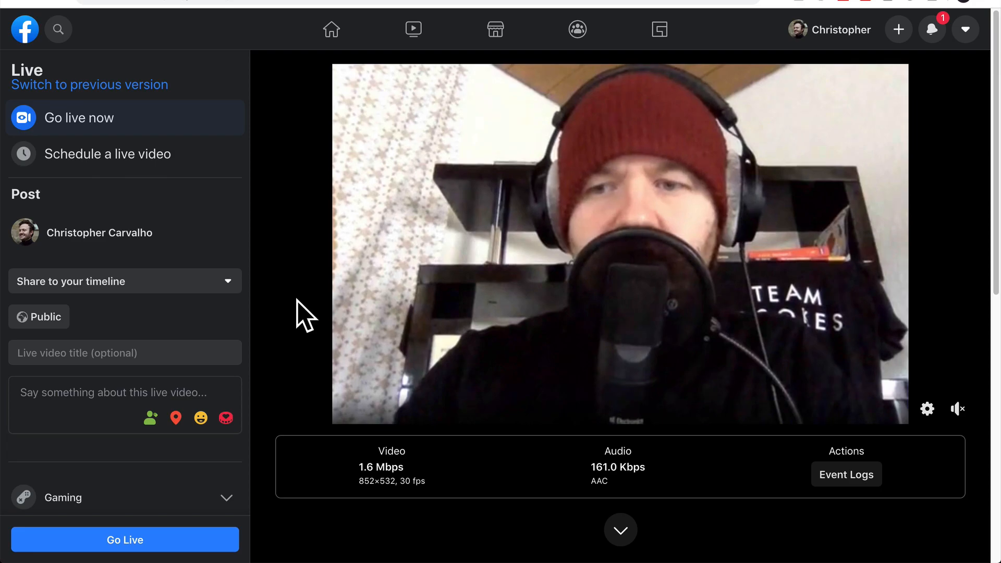
scroll(305, 316, "down", 4)
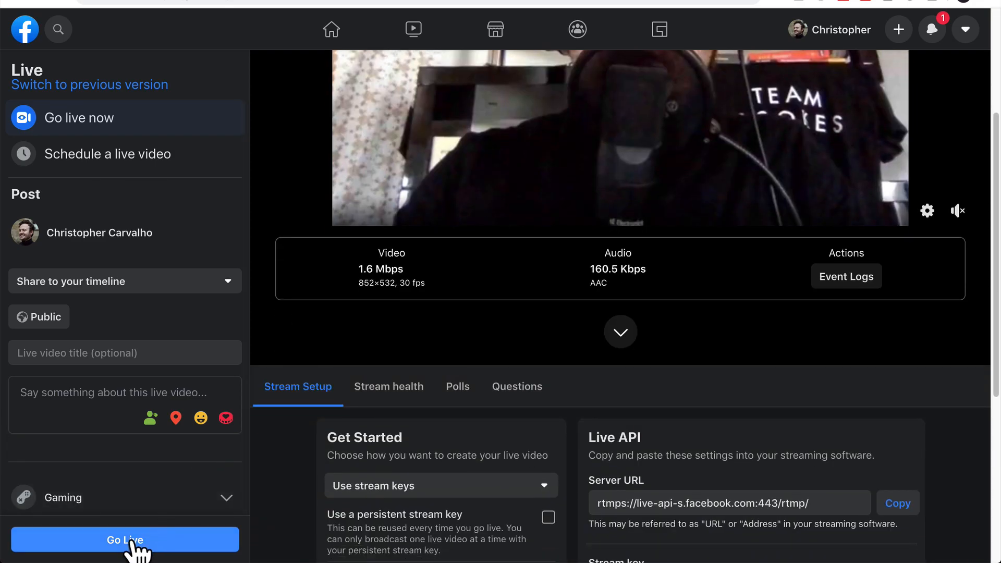
left_click(141, 542)
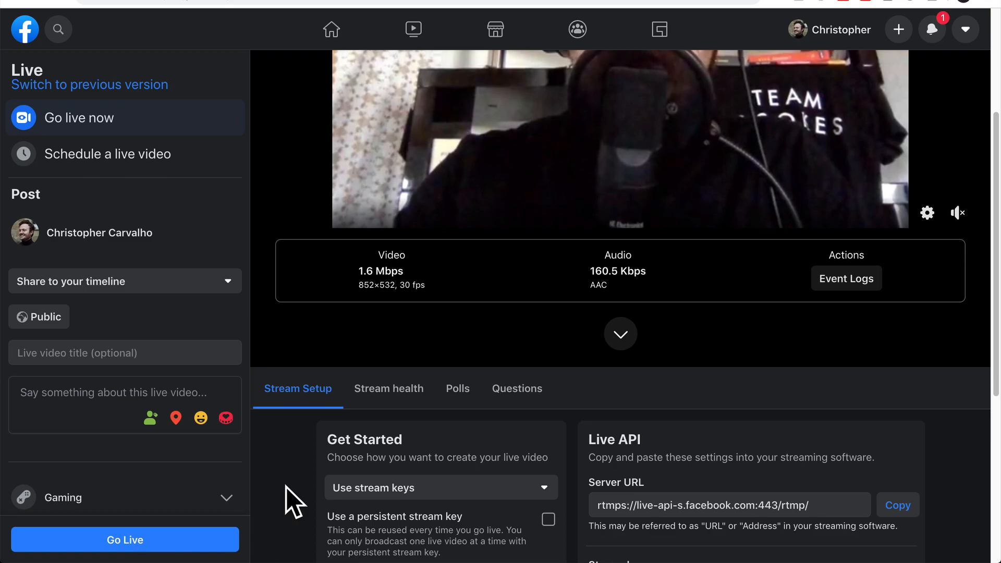
scroll(286, 486, "up", 4)
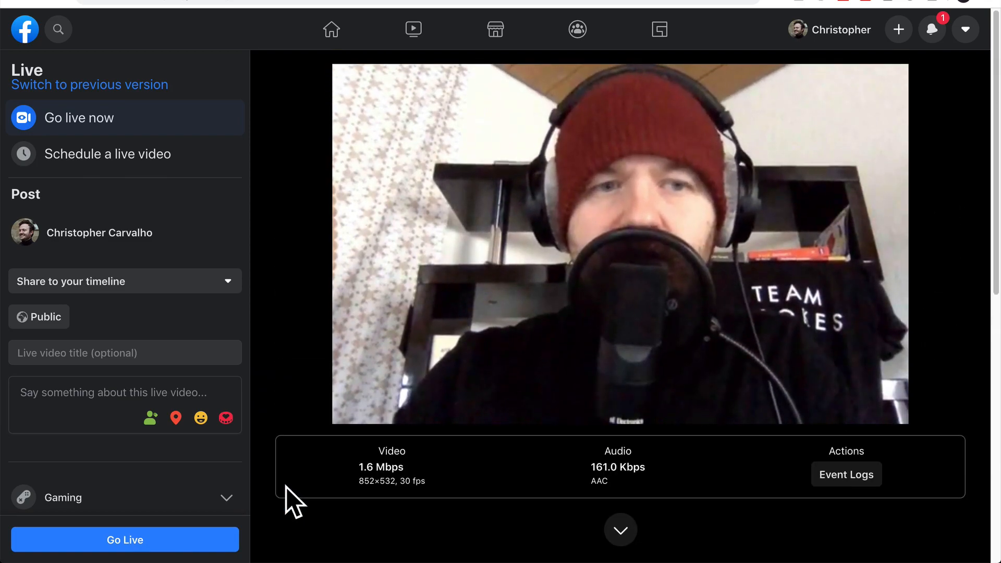